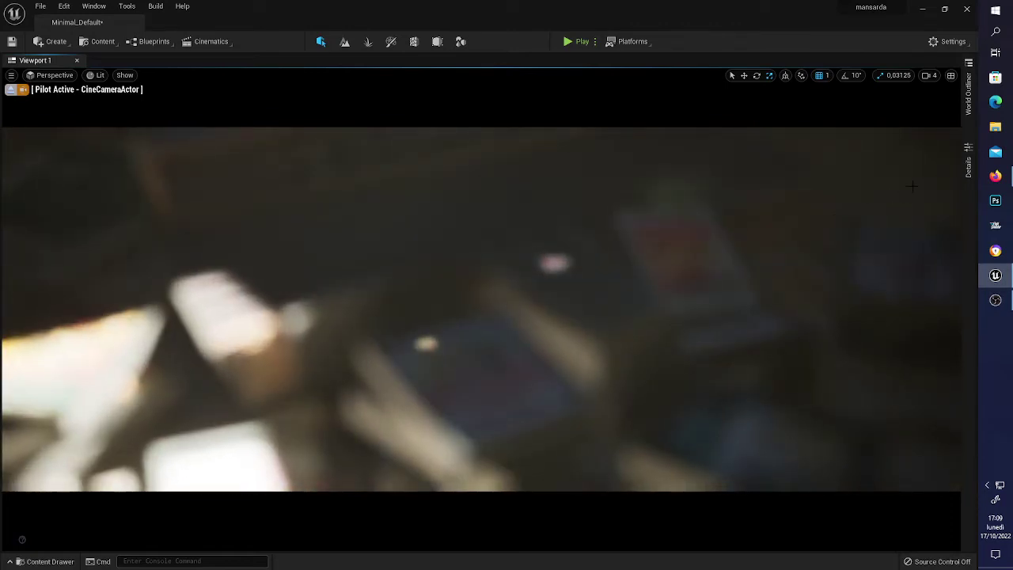
# Step: Raise the cine camera's Exposure Compensation to about 5.88
pyautogui.click(969, 155)
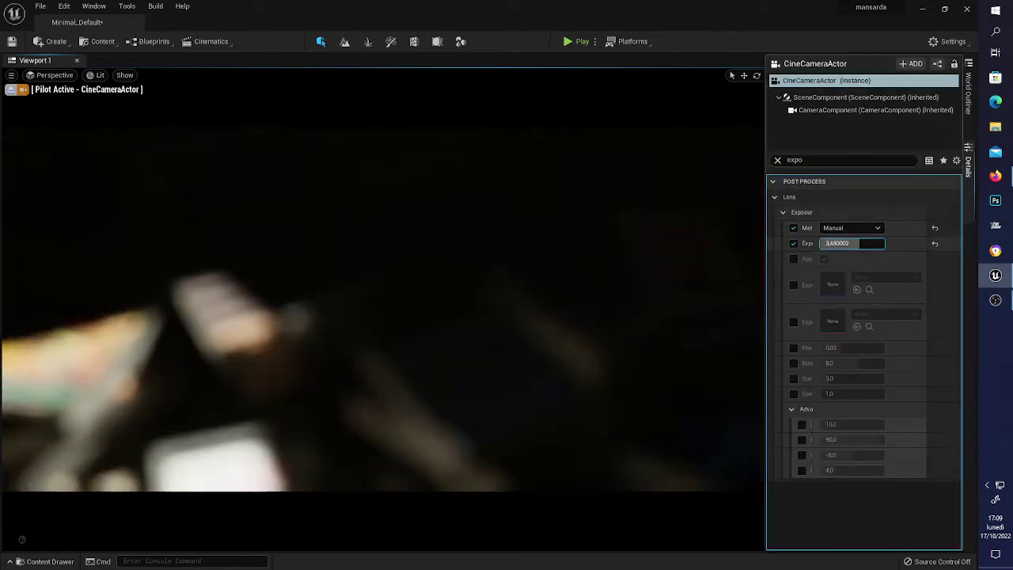
pyautogui.moveTo(855, 242); pyautogui.dragTo(857, 243)
pyautogui.click(851, 243)
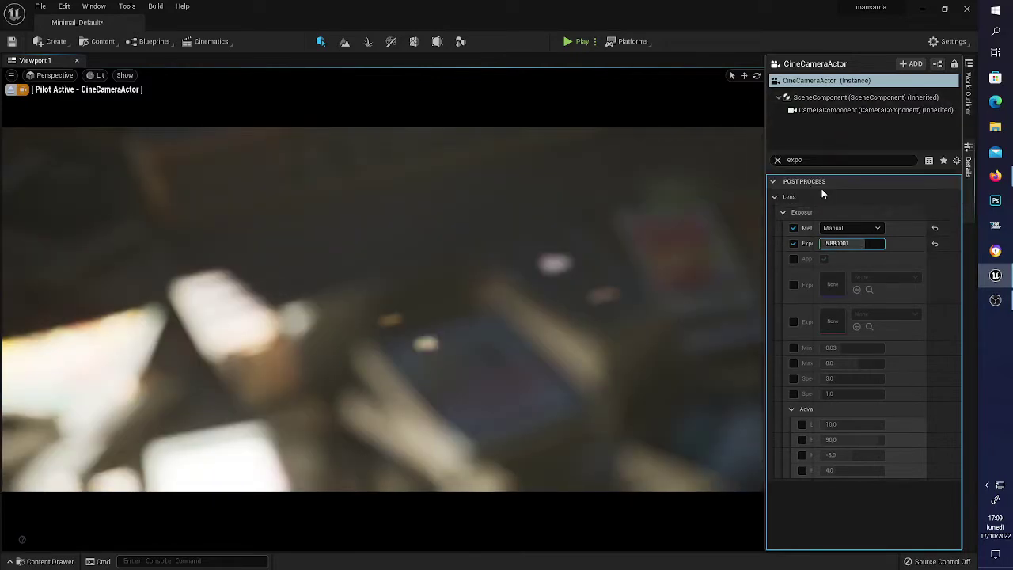
# Step: Pull Manual Focus Distance down to about 77 cm and turn the camera toward other cartridges
pyautogui.write('fo')
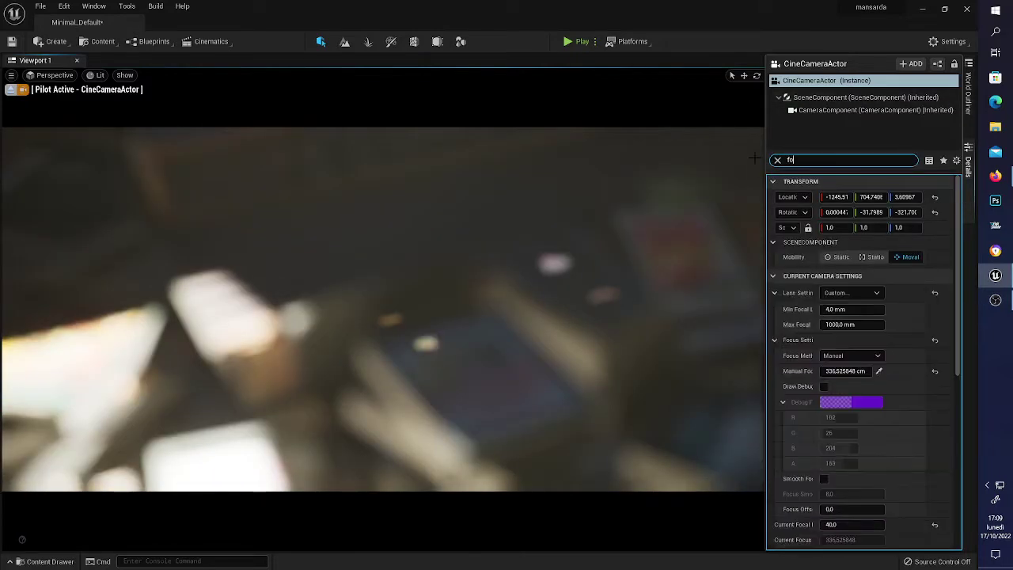
pyautogui.write('c')
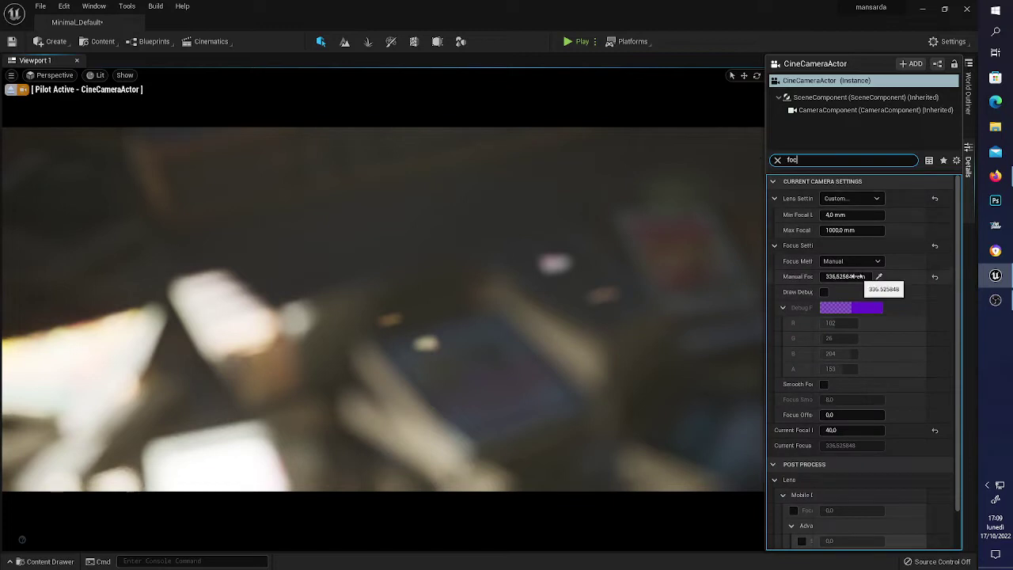
pyautogui.moveTo(845, 276); pyautogui.dragTo(822, 277)
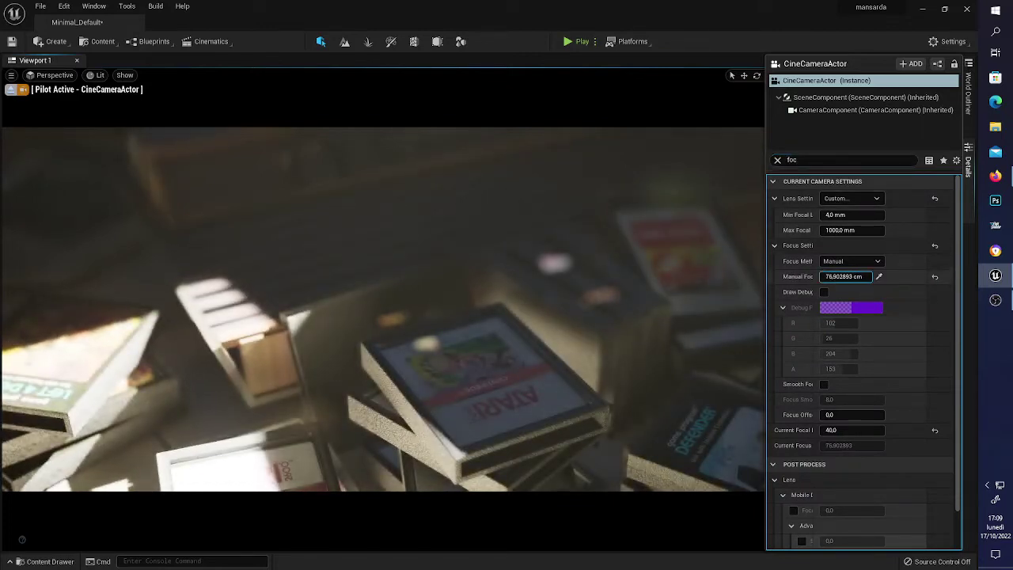
pyautogui.moveTo(380, 309)
pyautogui.mouseDown(button='right')
pyautogui.moveTo(475, 293)
pyautogui.moveTo(514, 253)
pyautogui.moveTo(578, 254)
pyautogui.mouseUp(button='right')
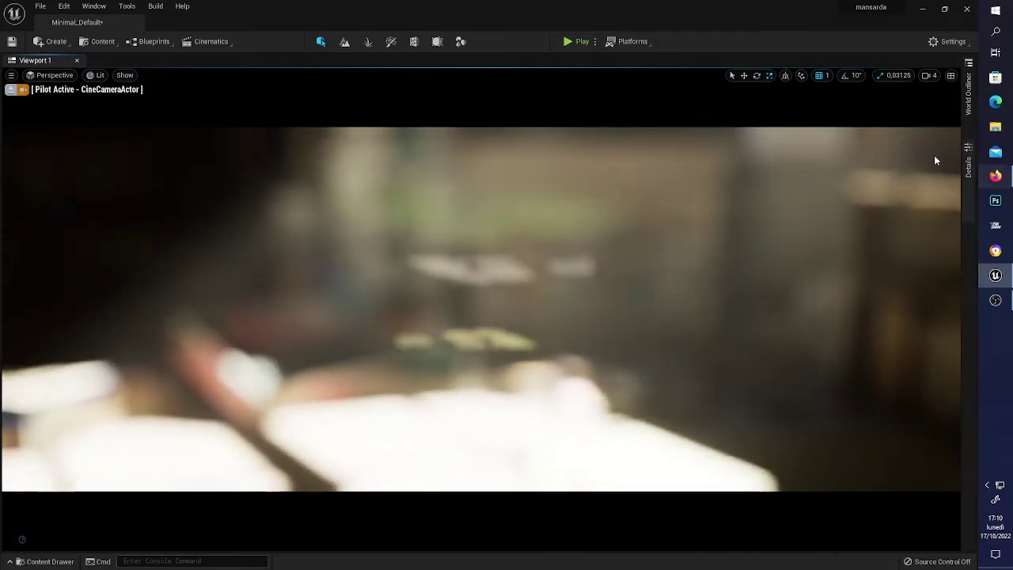
# Step: Fly the cine camera past the bookshelves, blue-lit keyboard, table and floor
pyautogui.click(967, 150)
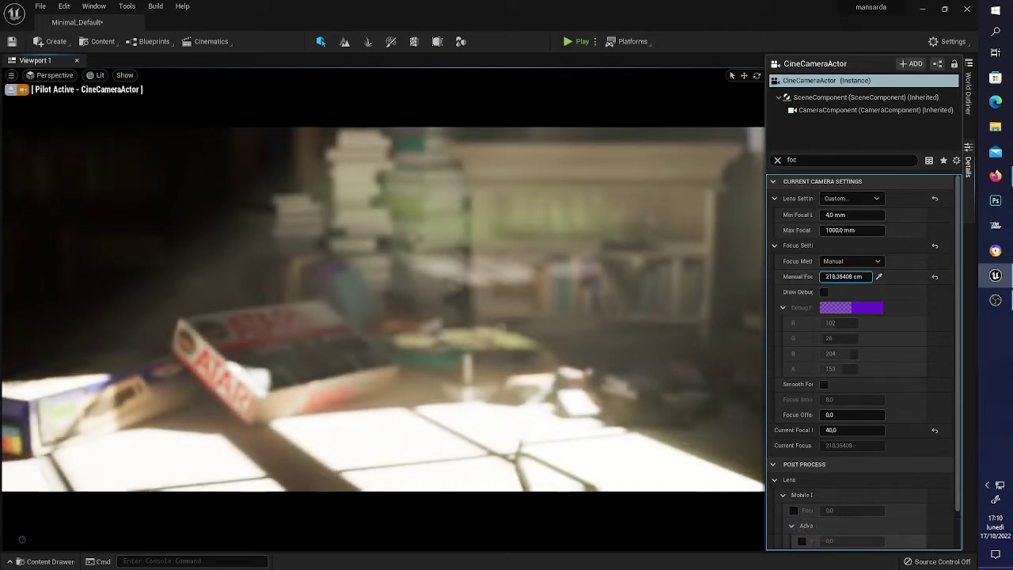
pyautogui.moveTo(609, 279); pyautogui.dragTo(609, 279, button='right')
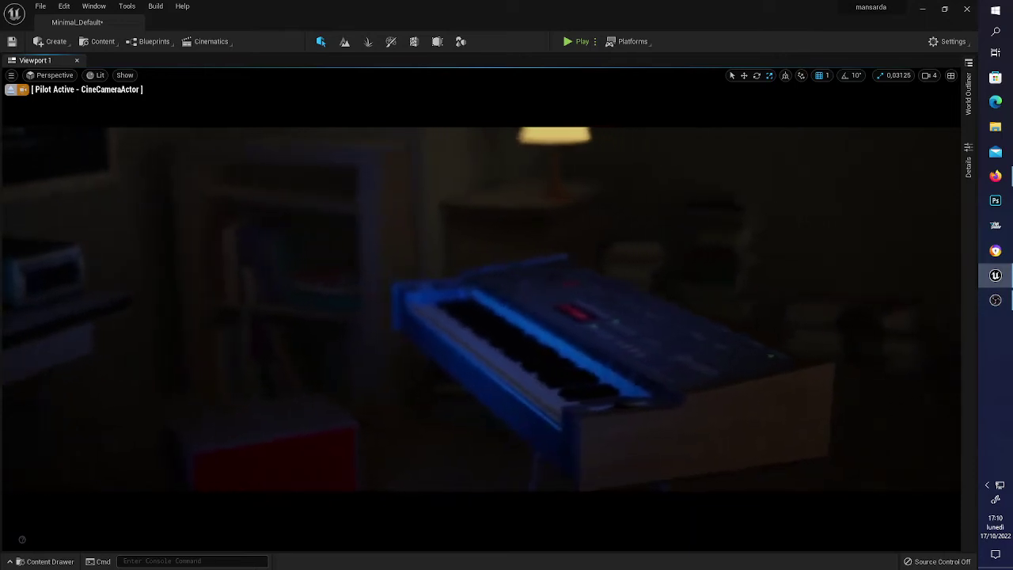
pyautogui.moveTo(609, 280); pyautogui.dragTo(609, 280, button='right')
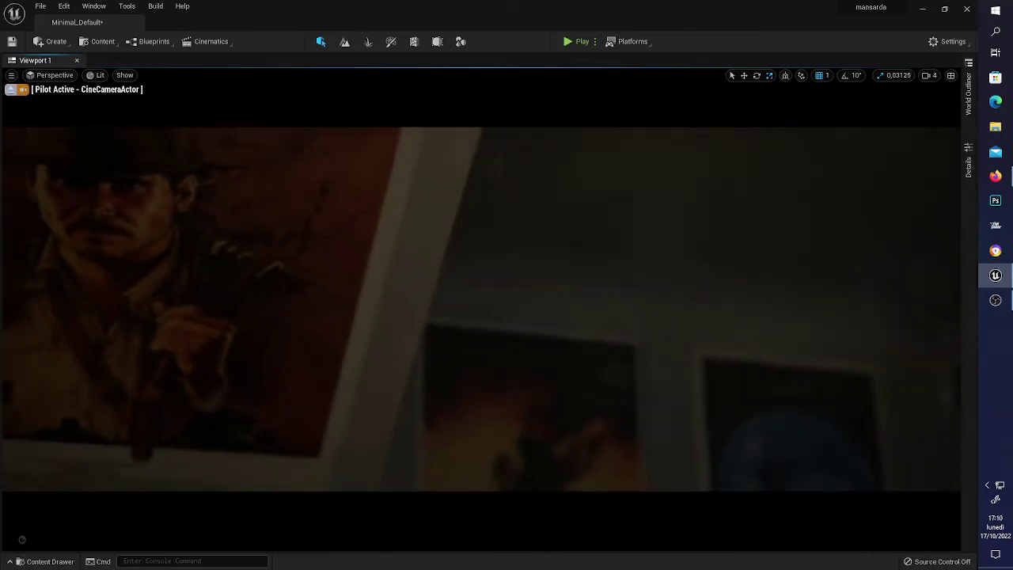
pyautogui.moveTo(609, 280); pyautogui.dragTo(609, 280, button='right')
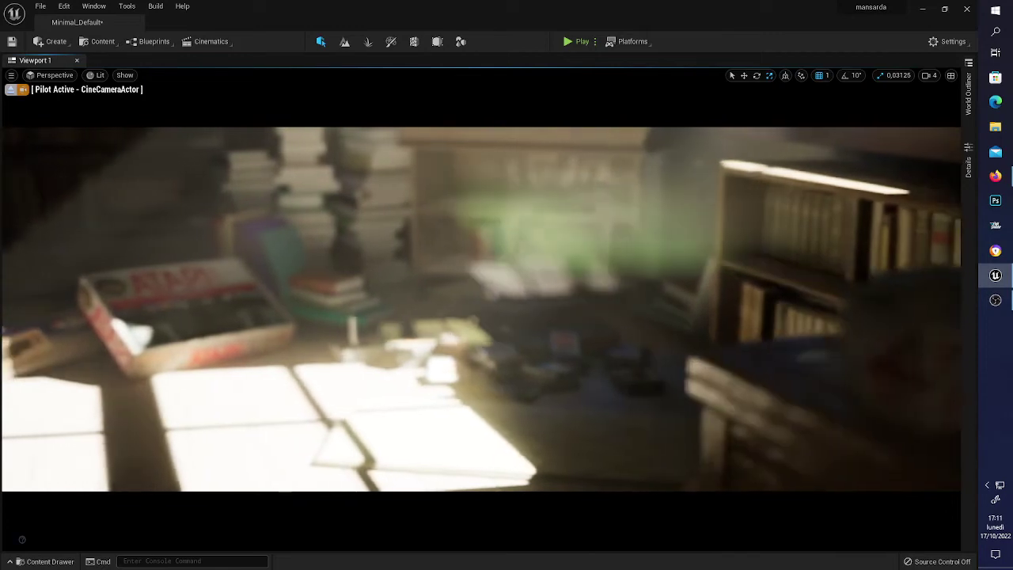
pyautogui.moveTo(742, 232); pyautogui.dragTo(741, 232, button='right')
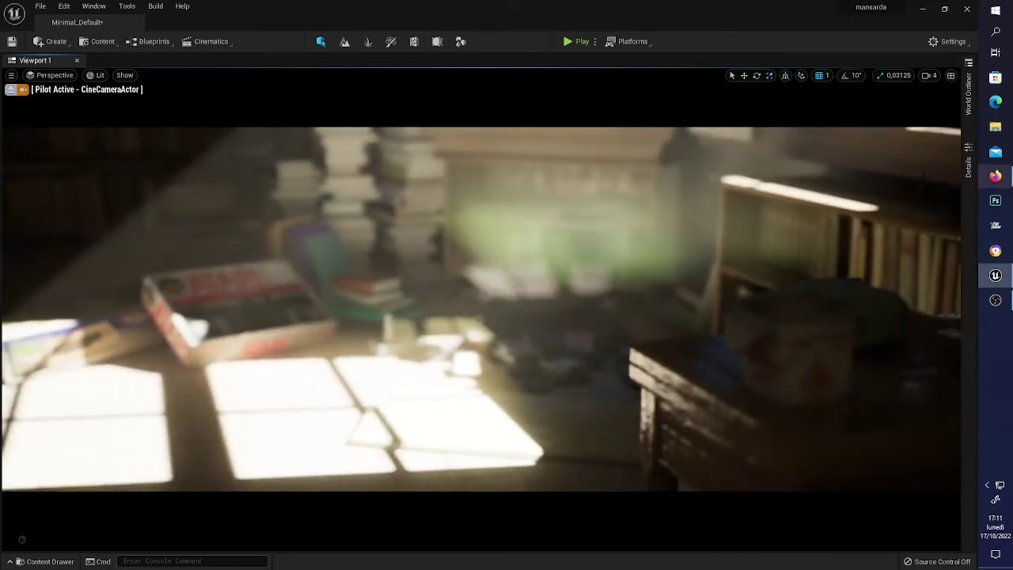
# Step: Push Manual Focus Distance back to about 418 cm, framing the monitor, window and right shelf
pyautogui.click(969, 161)
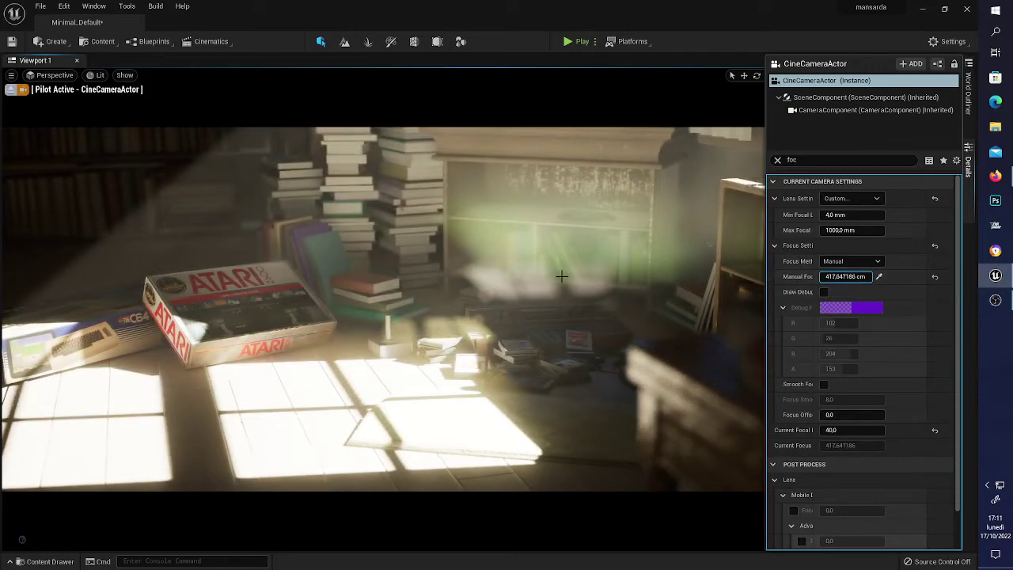
pyautogui.moveTo(560, 275); pyautogui.dragTo(560, 275, button='right')
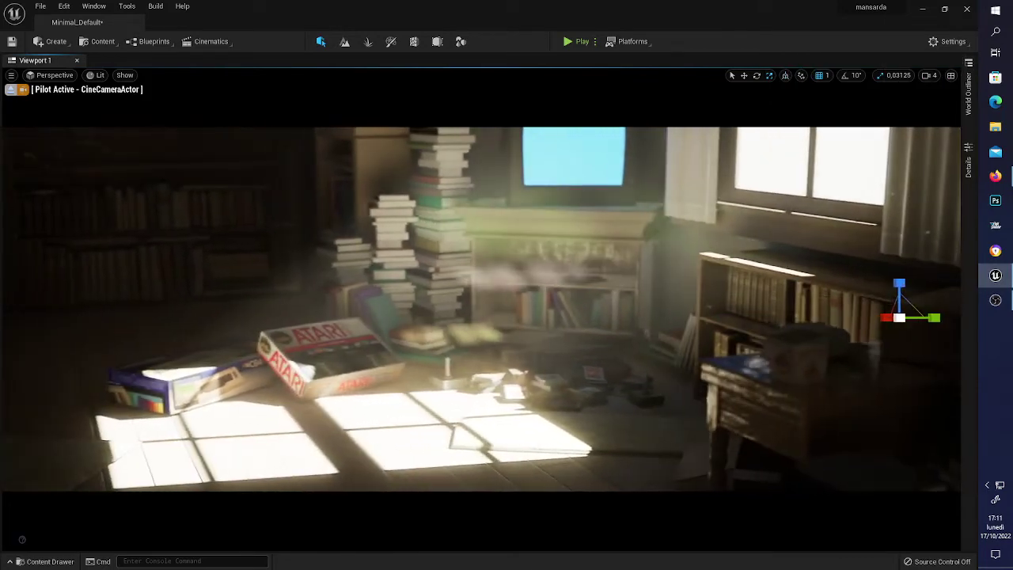
pyautogui.moveTo(735, 210); pyautogui.dragTo(735, 210, button='right')
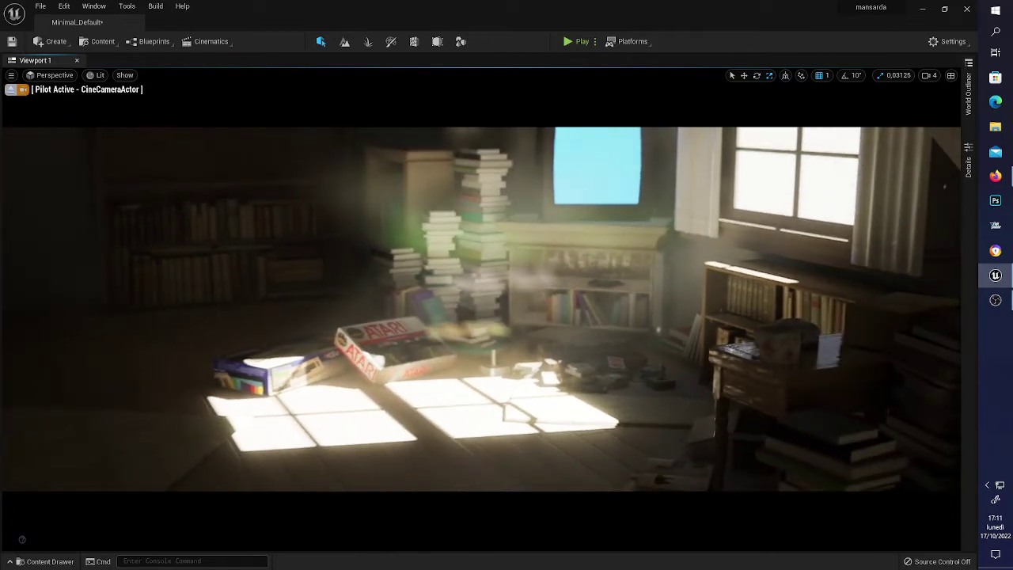
# Step: Find the directional light with an Outliner search for 'ligh' and show its Transform properties
pyautogui.click(969, 103)
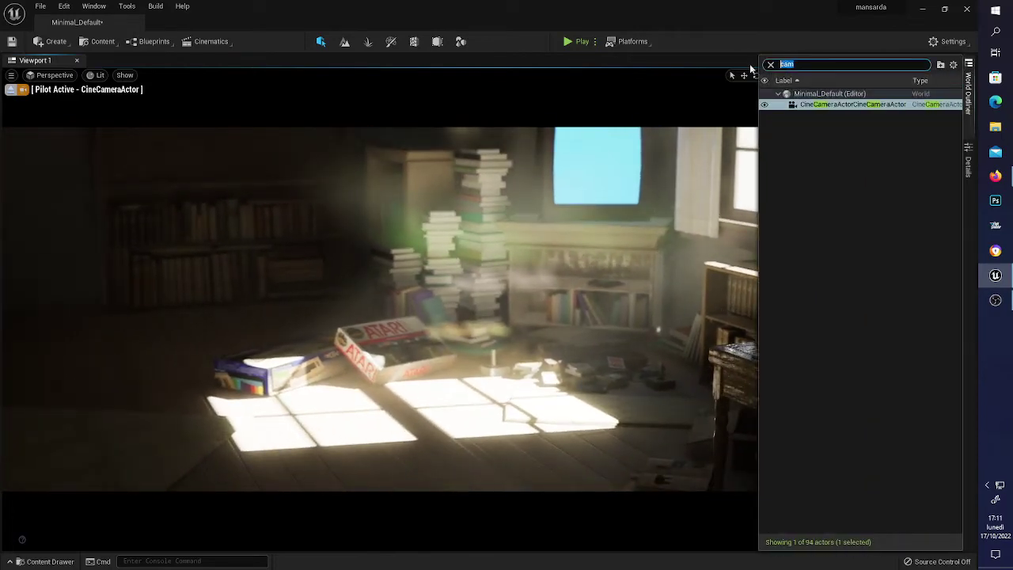
pyautogui.write('ligh')
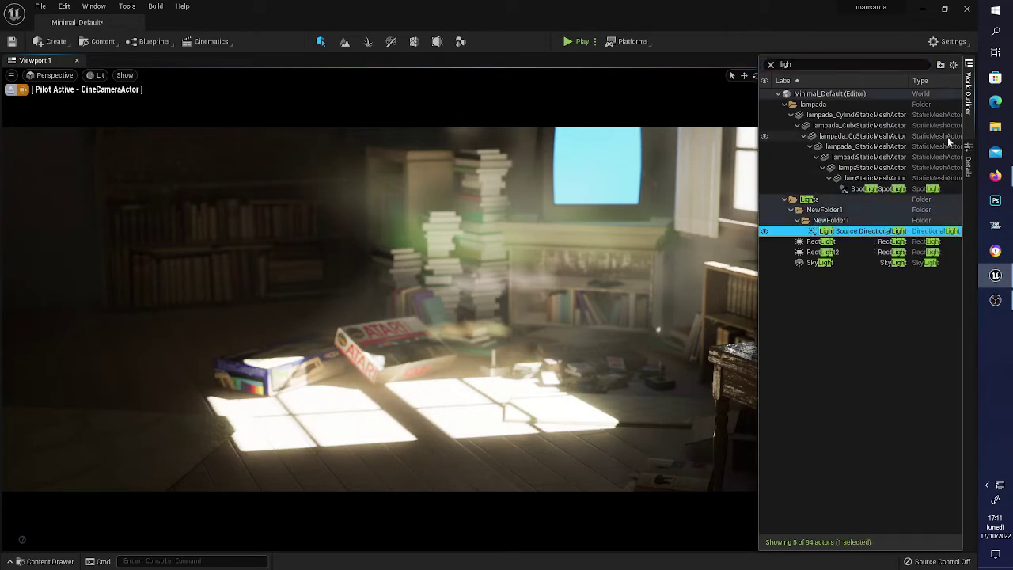
pyautogui.click(967, 158)
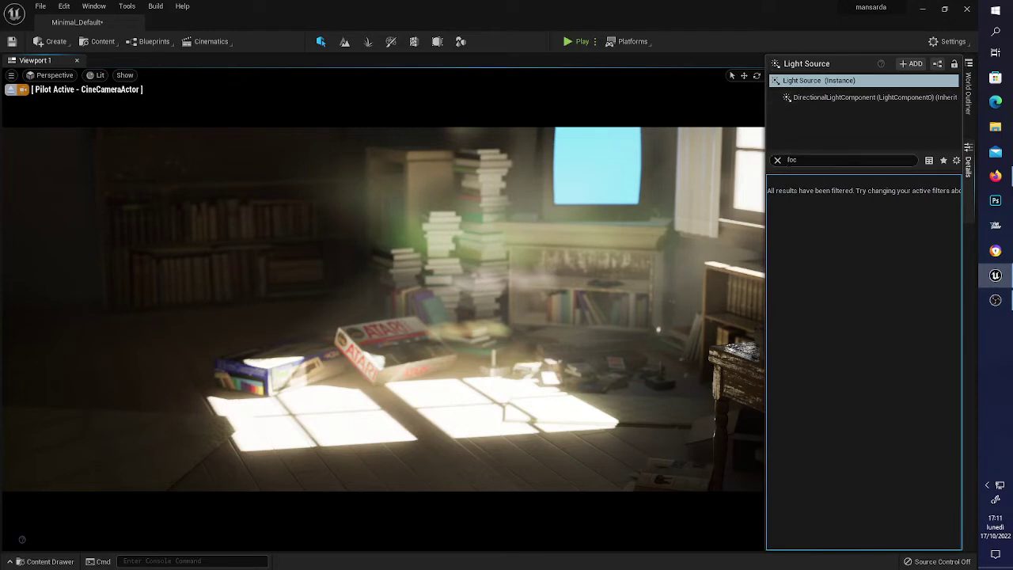
pyautogui.click(778, 161)
pyautogui.click(779, 203)
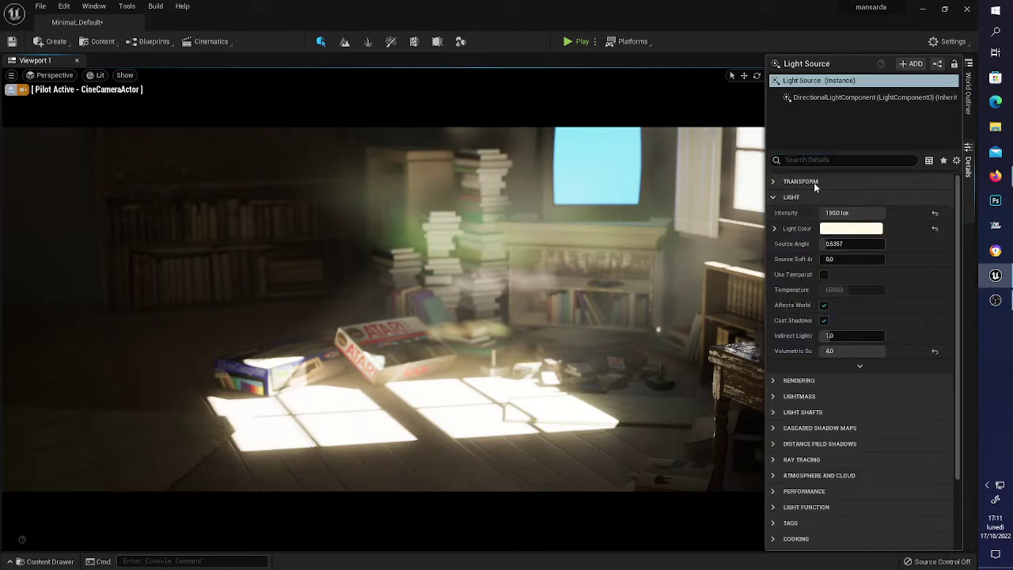
pyautogui.click(773, 183)
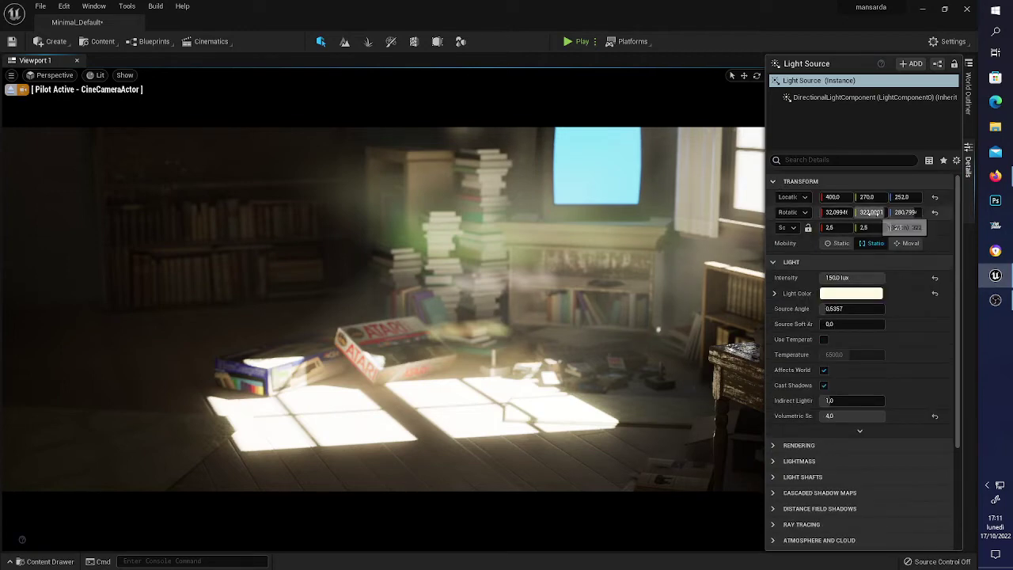
# Step: Rotate the light to about 325.6 yaw to shift the floor sun patches, then look left
pyautogui.moveTo(871, 212); pyautogui.dragTo(856, 212)
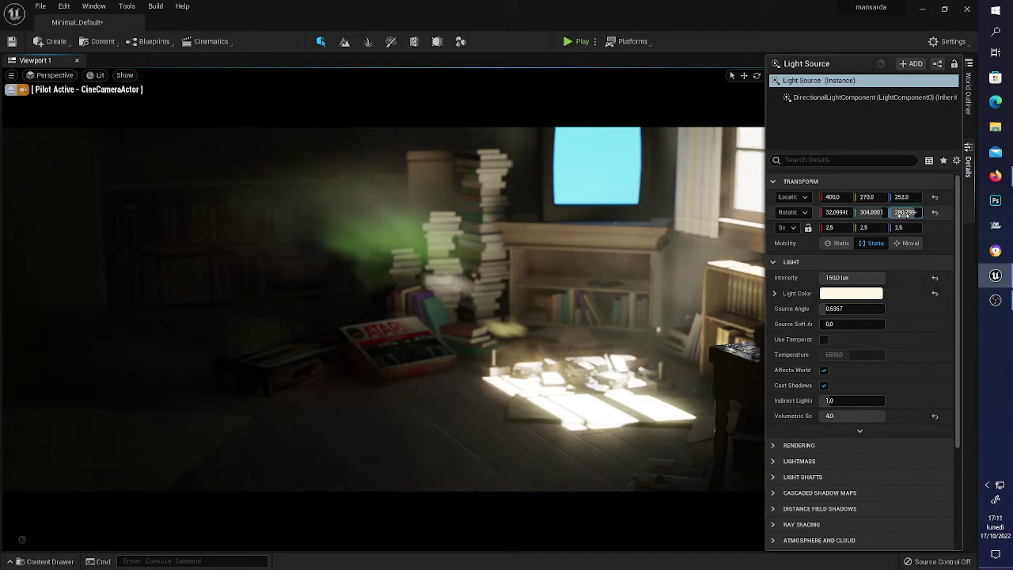
pyautogui.moveTo(902, 212)
pyautogui.mouseDown()
pyautogui.moveTo(917, 212)
pyautogui.moveTo(873, 212)
pyautogui.mouseUp()
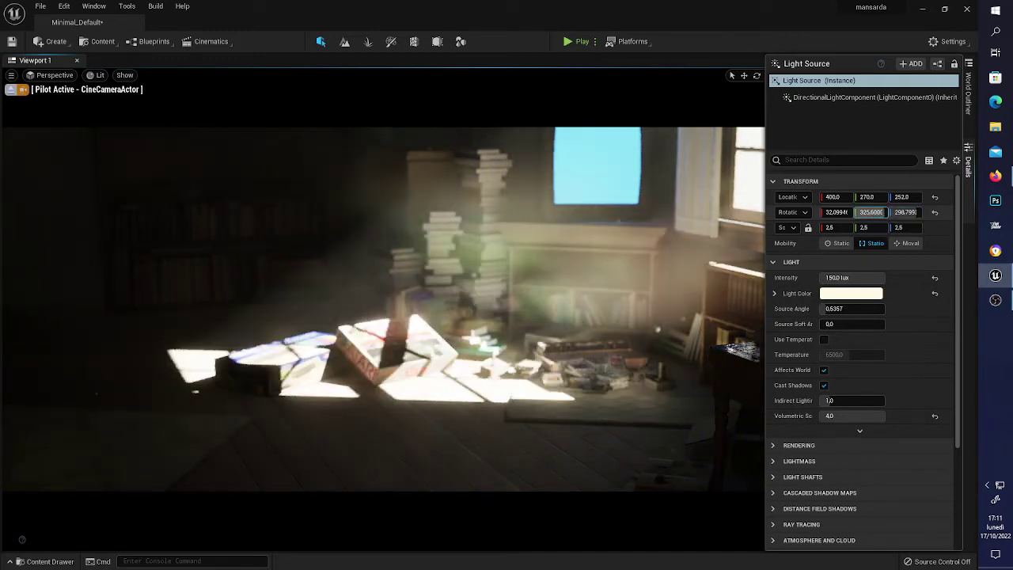
pyautogui.moveTo(606, 248); pyautogui.dragTo(443, 248, button='right')
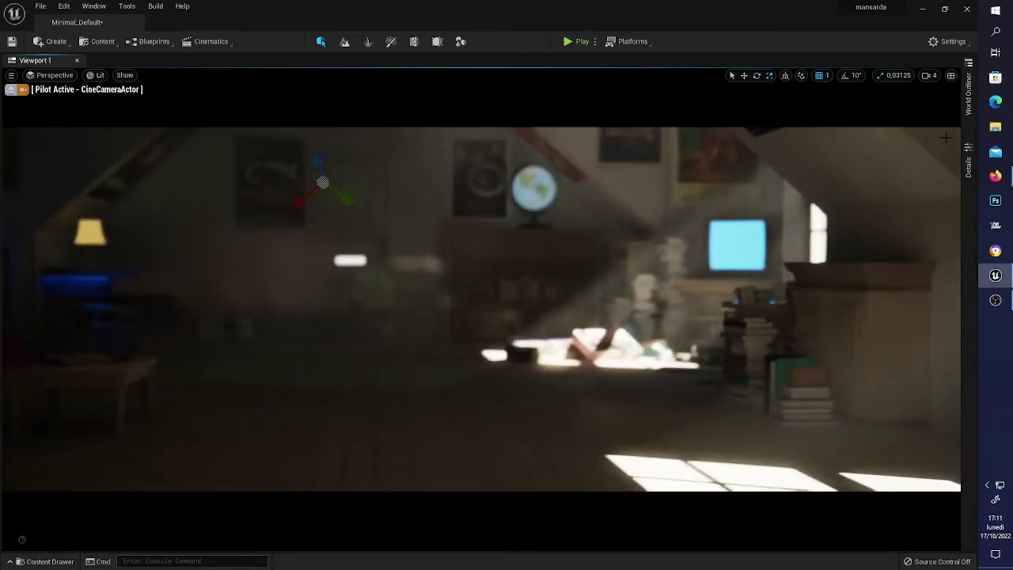
# Step: Rotate the directional light to about 32.1, 329.2, 316.8 so sunbeams hit the book stacks
pyautogui.click(967, 158)
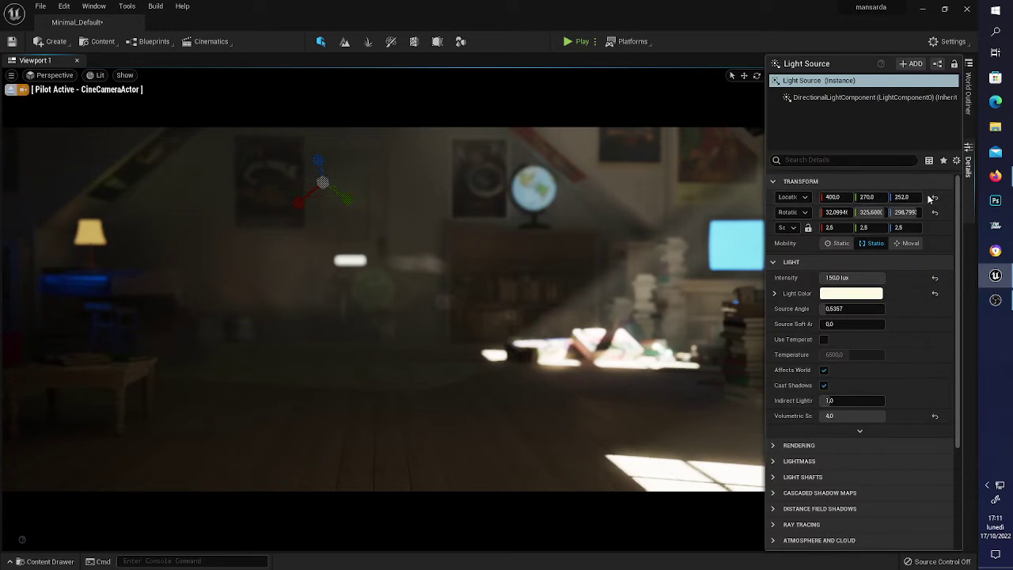
pyautogui.moveTo(904, 212); pyautogui.dragTo(904, 212)
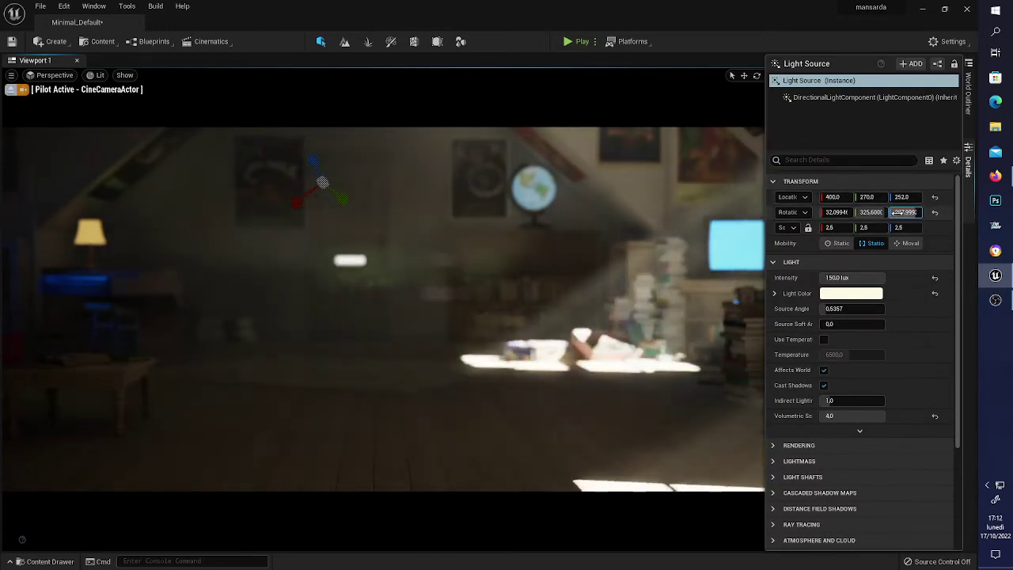
pyautogui.moveTo(870, 212); pyautogui.dragTo(870, 212)
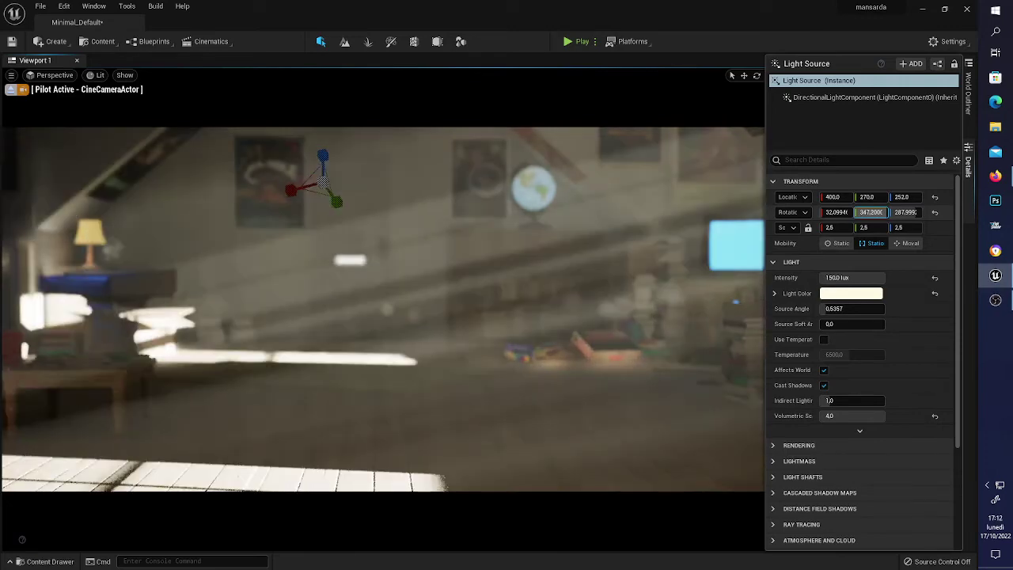
pyautogui.moveTo(871, 212)
pyautogui.mouseDown()
pyautogui.moveTo(858, 212)
pyautogui.moveTo(926, 212)
pyautogui.moveTo(853, 212)
pyautogui.moveTo(981, 212)
pyautogui.mouseUp()
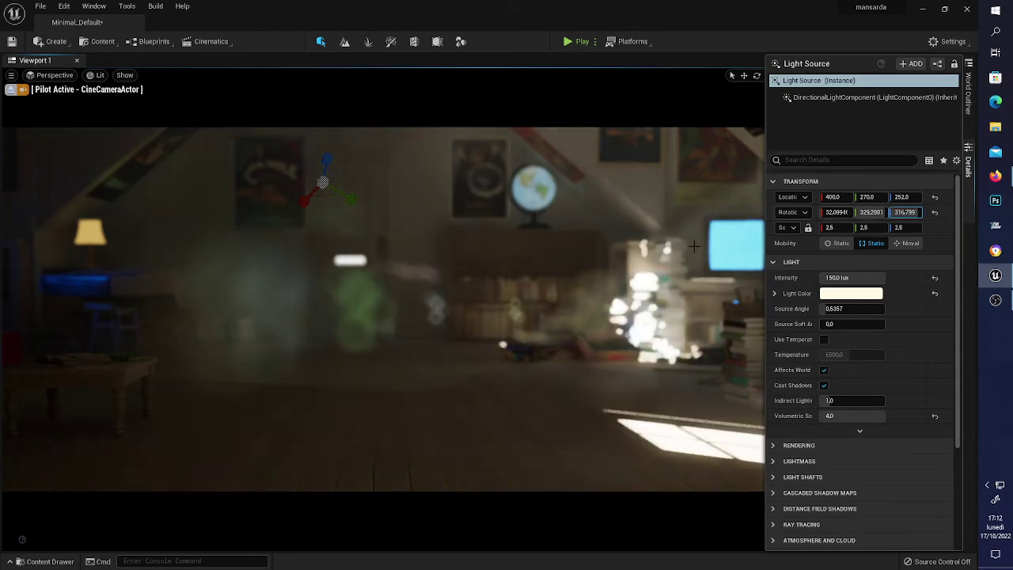
# Step: Fly the camera forward and frame the bookshelves and monitor
pyautogui.moveTo(380, 308)
pyautogui.mouseDown(button='right')
pyautogui.moveTo(475, 309)
pyautogui.moveTo(411, 309)
pyautogui.mouseUp(button='right')
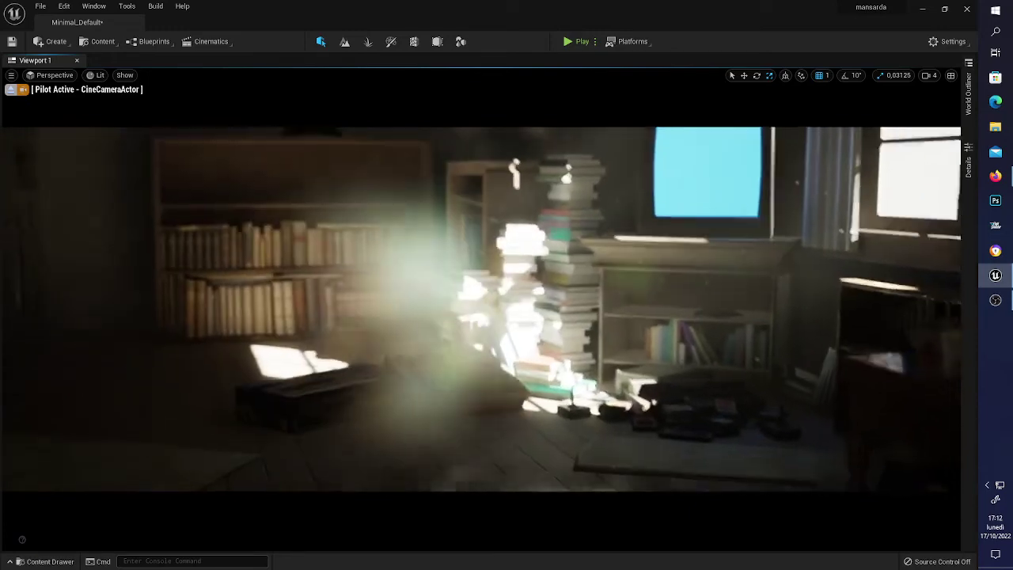
pyautogui.moveTo(411, 308); pyautogui.dragTo(895, 207, button='right')
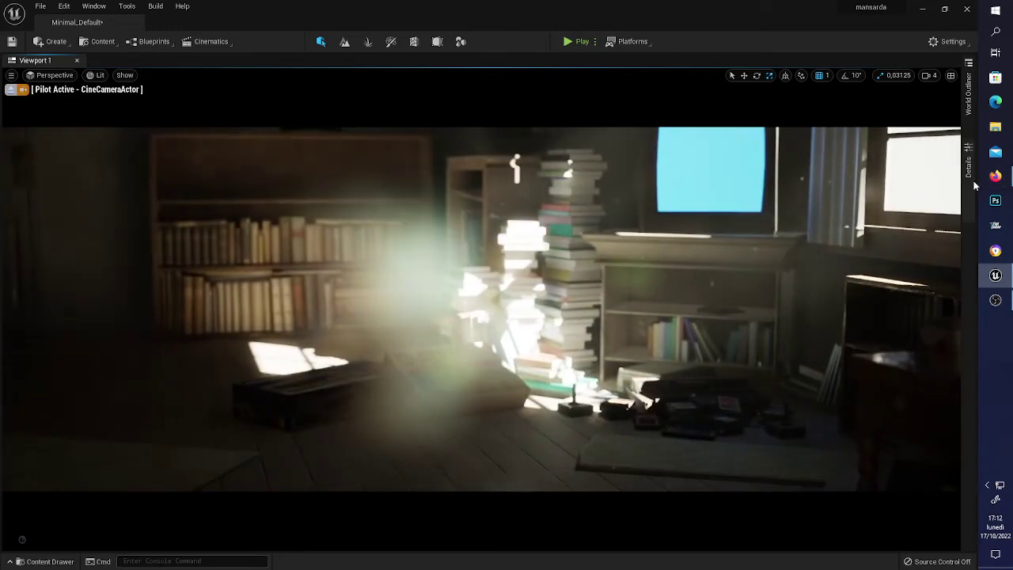
pyautogui.click(967, 168)
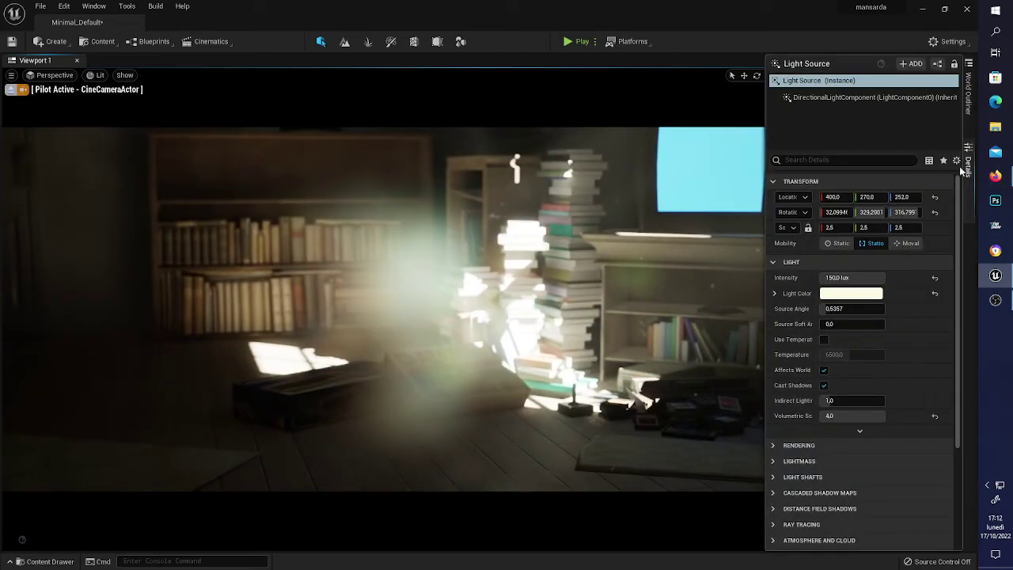
# Step: Tint the directional light a dark blue in the Color Picker
pyautogui.click(858, 295)
pyautogui.moveTo(686, 363); pyautogui.dragTo(657, 354)
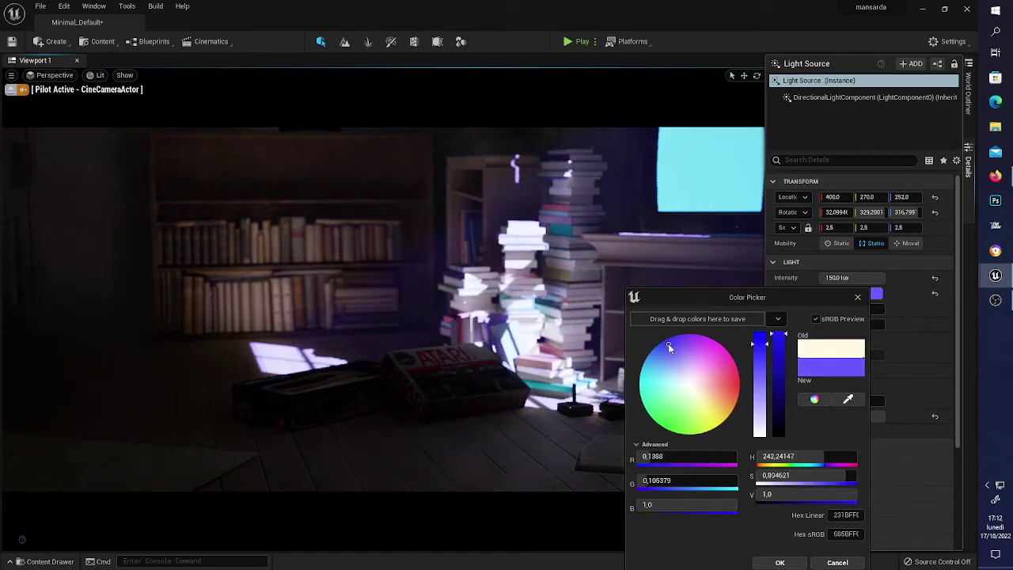
pyautogui.moveTo(778, 335); pyautogui.dragTo(785, 361)
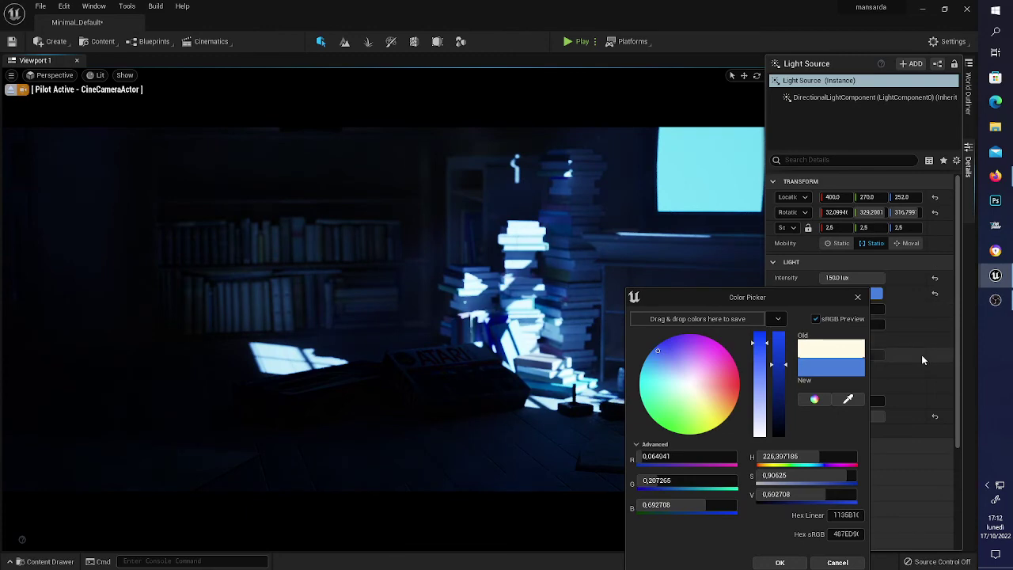
pyautogui.click(857, 296)
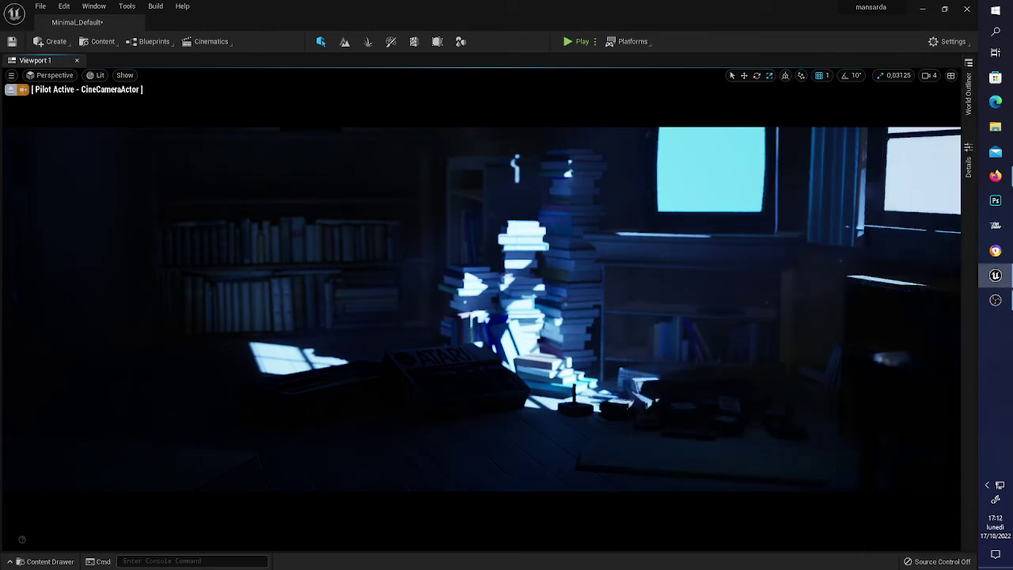
# Step: Rotate the light to about 291.6 and dim its intensity to roughly 10.6 lux
pyautogui.click(968, 166)
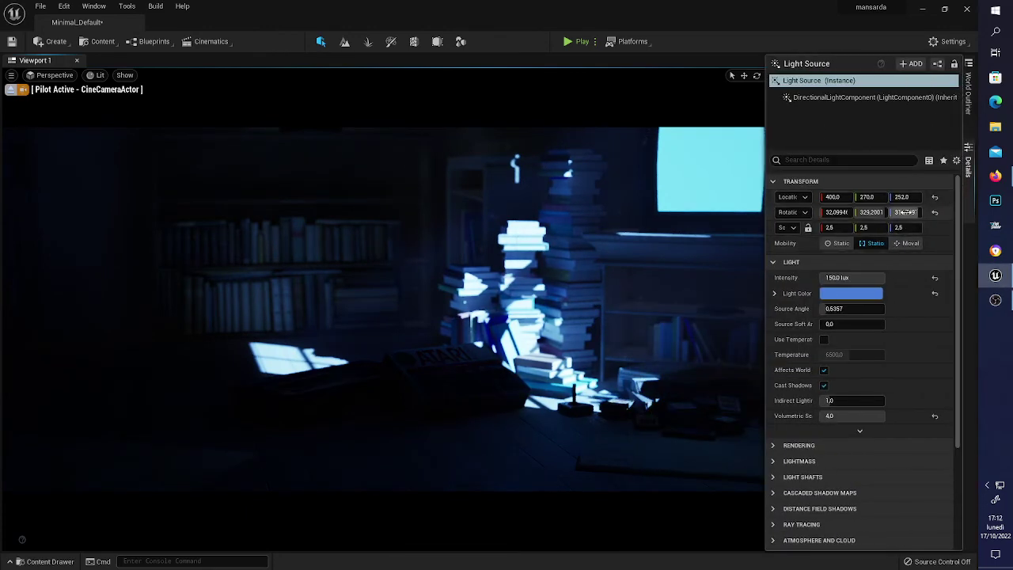
pyautogui.moveTo(906, 212)
pyautogui.mouseDown()
pyautogui.moveTo(930, 212)
pyautogui.moveTo(894, 212)
pyautogui.mouseUp()
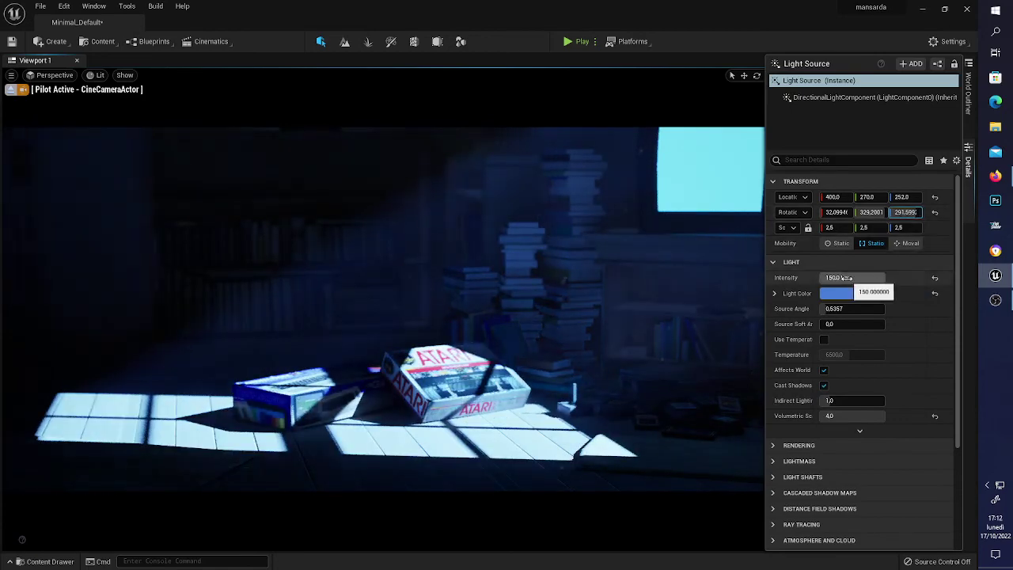
pyautogui.moveTo(852, 276); pyautogui.dragTo(830, 277)
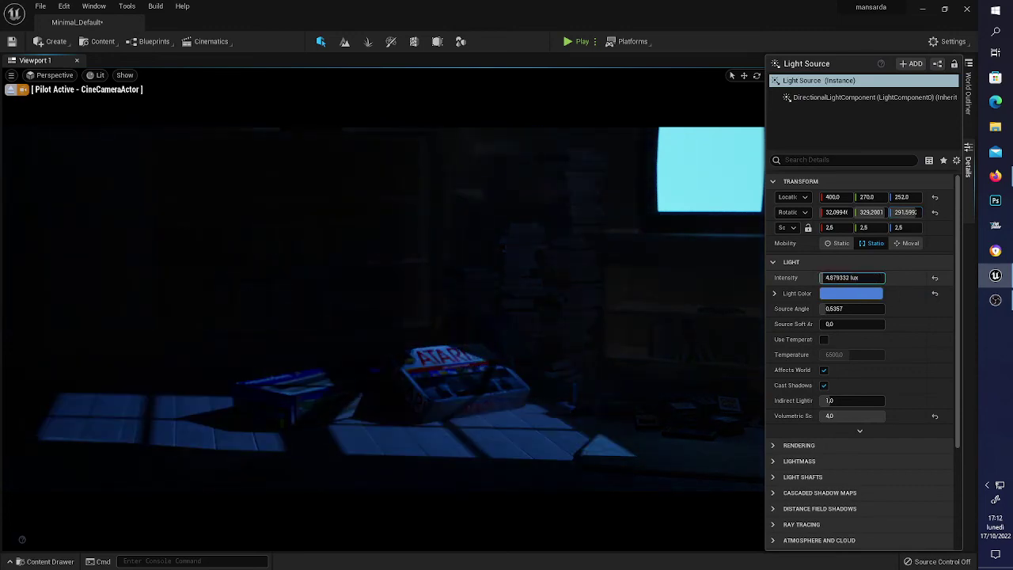
pyautogui.moveTo(852, 277); pyautogui.dragTo(839, 277)
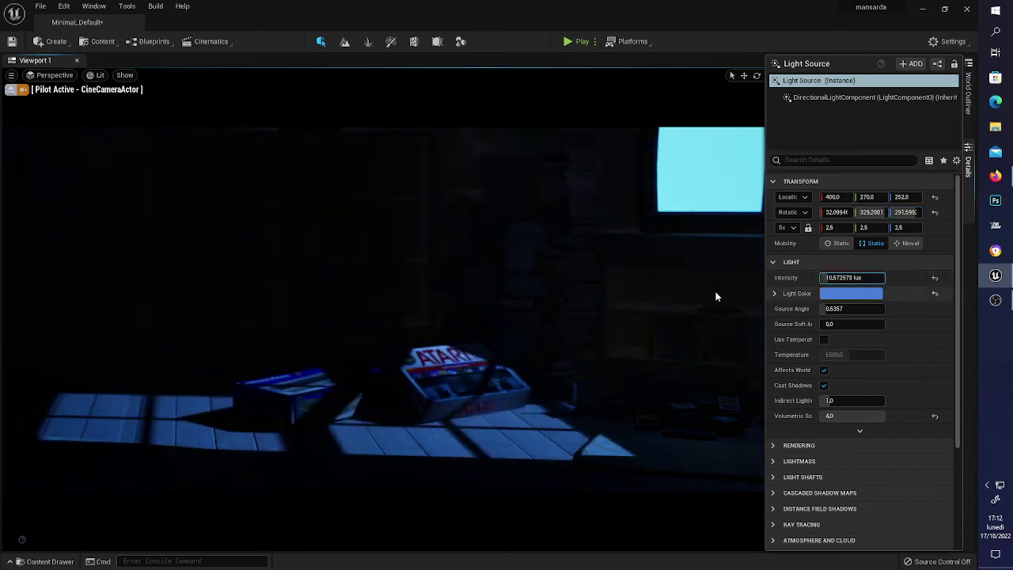
pyautogui.moveTo(714, 293)
pyautogui.mouseDown(button='right')
pyautogui.moveTo(791, 293)
pyautogui.moveTo(815, 316)
pyautogui.mouseUp(button='right')
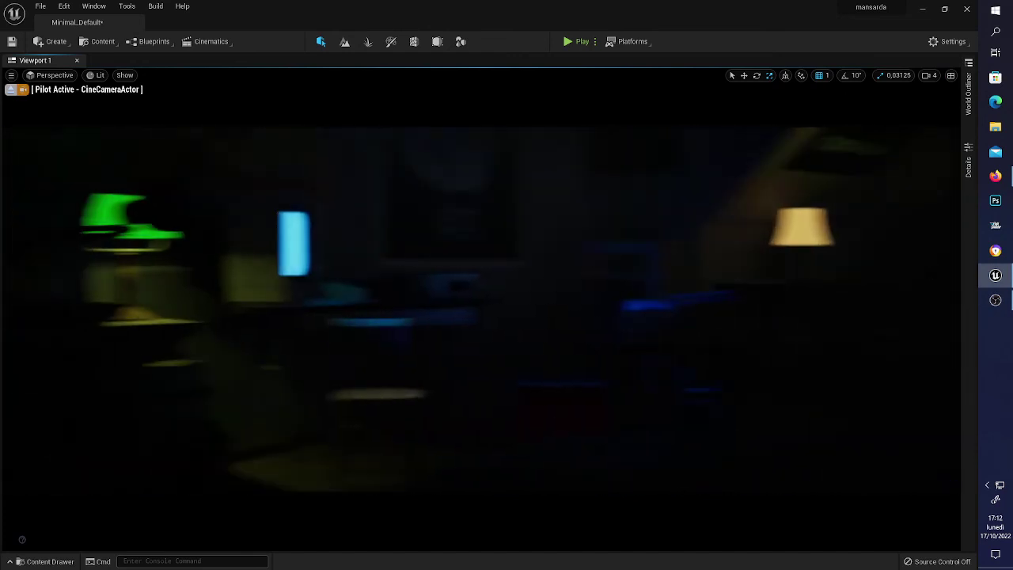